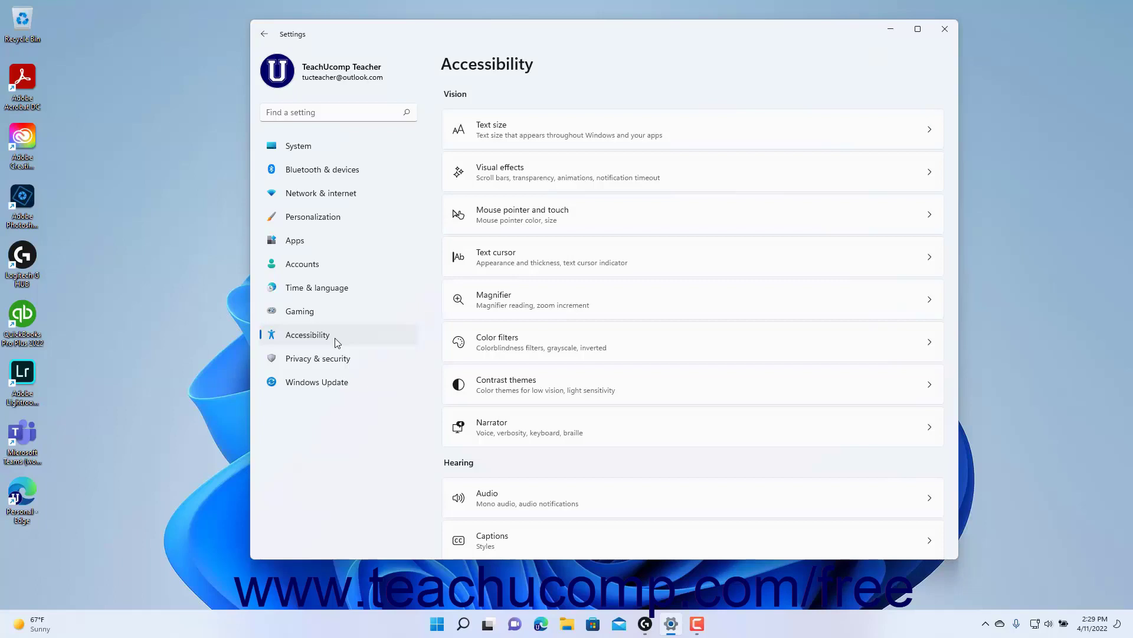
Step: Go to Accessibility > Speech, where Windows Speech Recognition is currently off
left_click(335, 338)
scroll(540, 373, "down", 3)
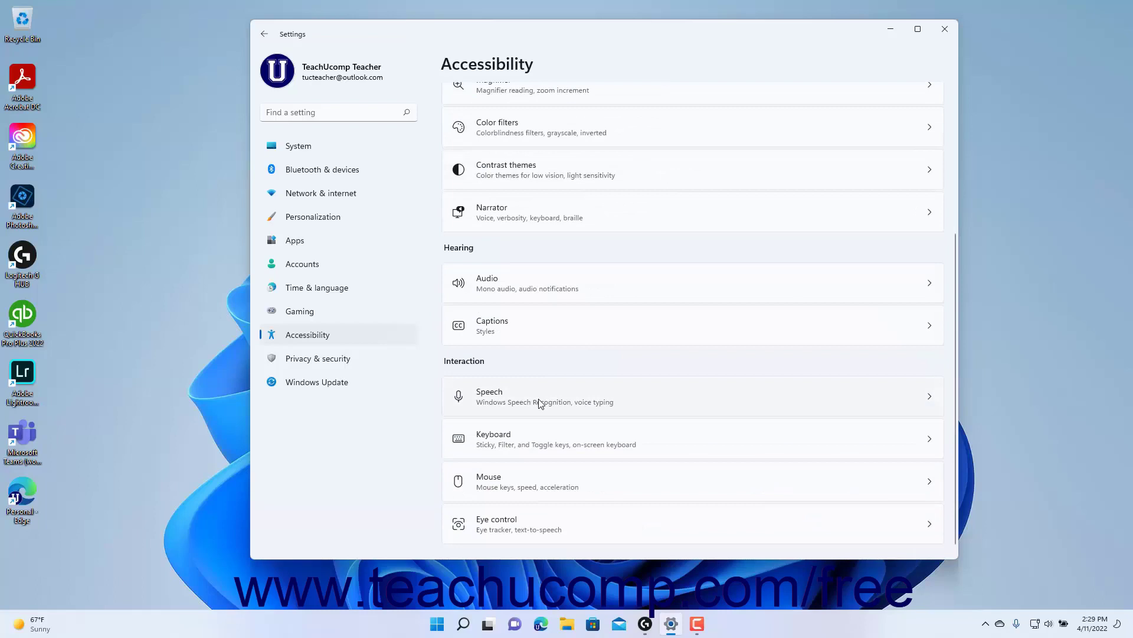
left_click(538, 403)
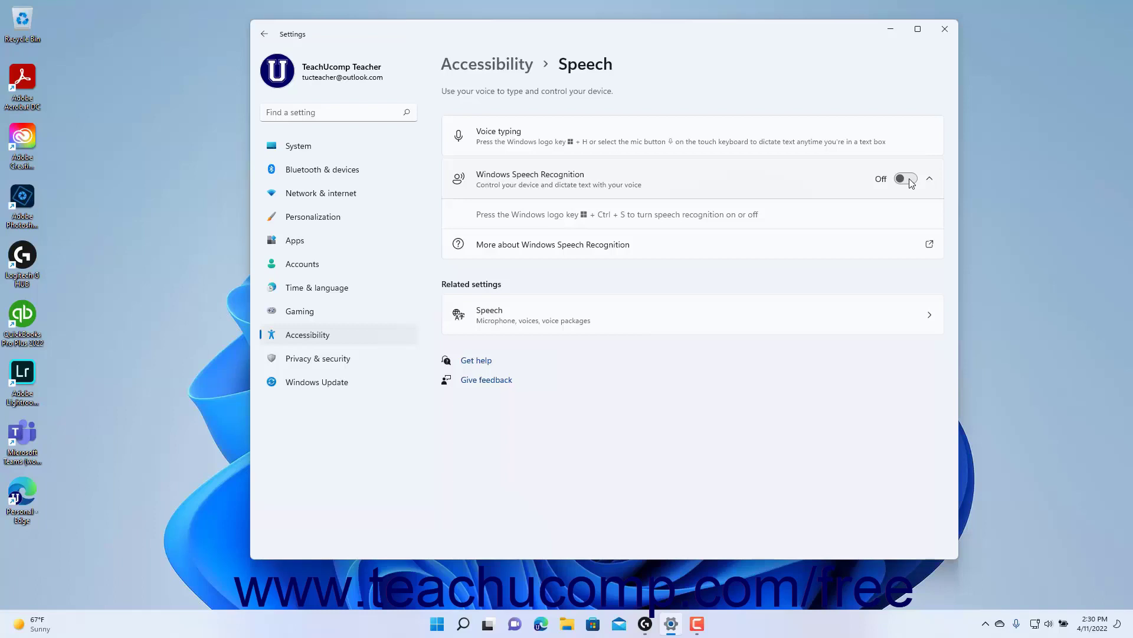
Step: Switch Windows Speech Recognition on briefly, then back off
left_click(907, 178)
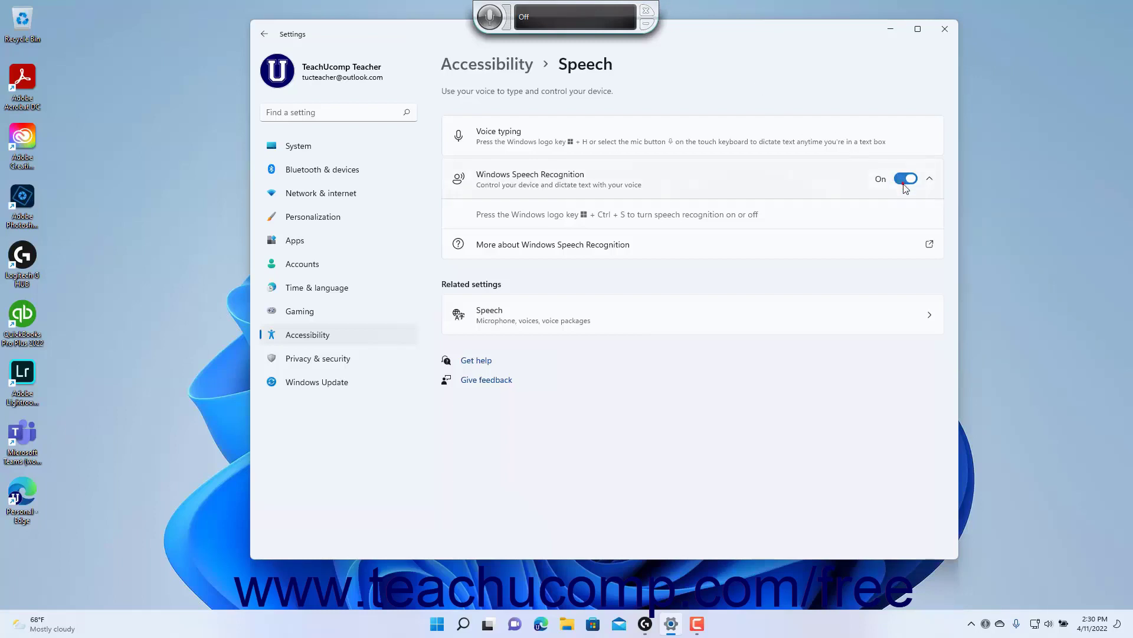
left_click(905, 180)
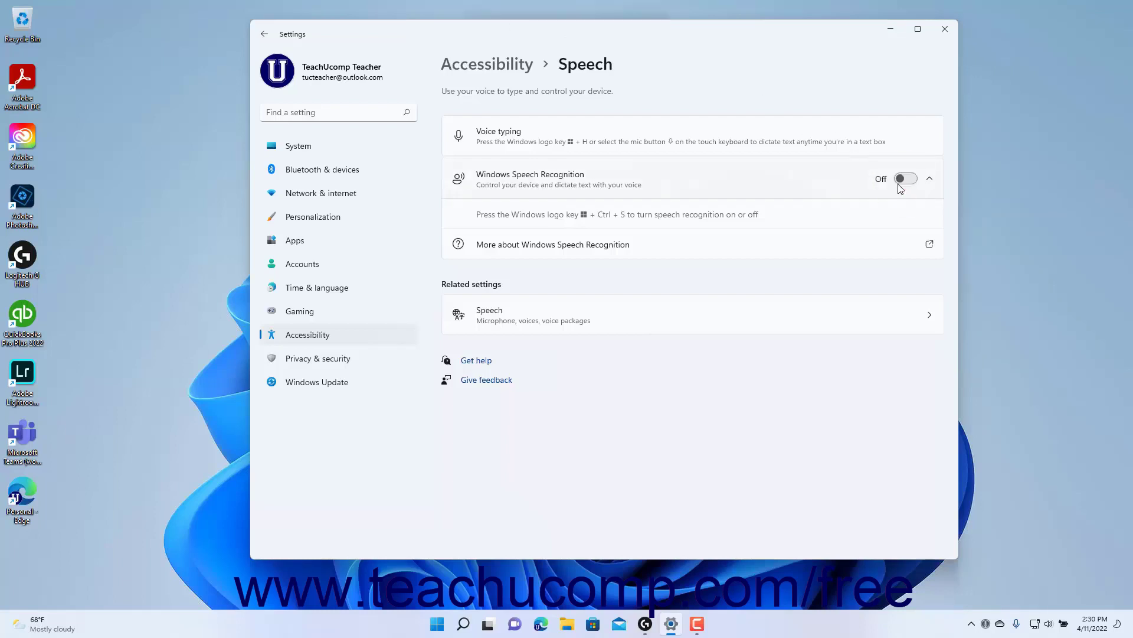
left_click(641, 186)
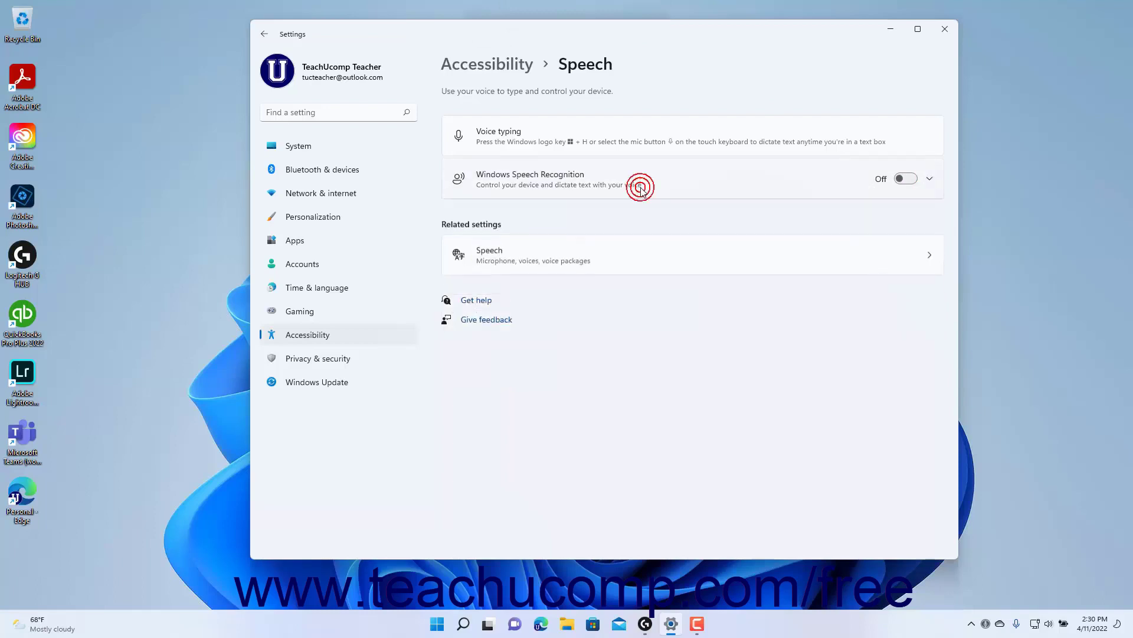
left_click(640, 187)
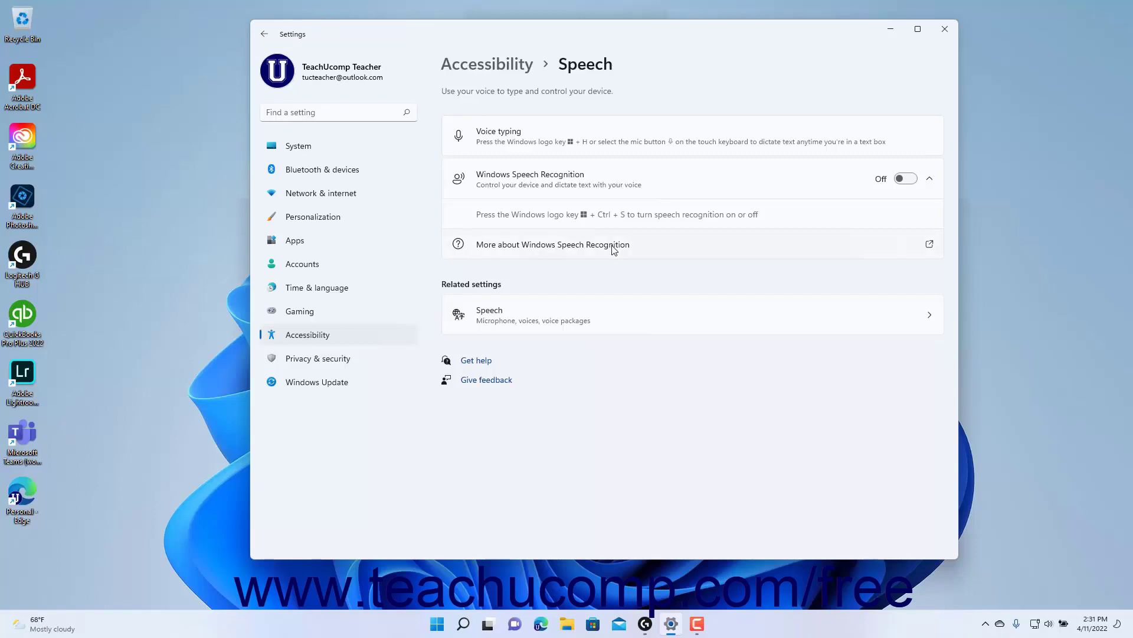
Step: Follow the 'More about Windows Speech Recognition' link to the commands support page
left_click(613, 247)
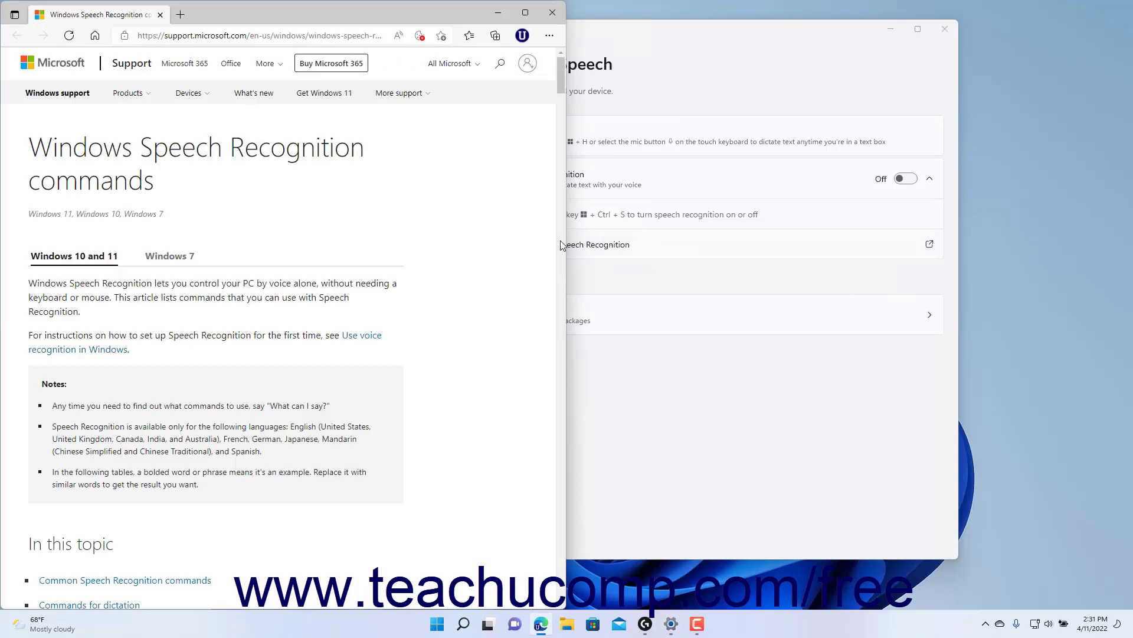
scroll(487, 275, "down", 4)
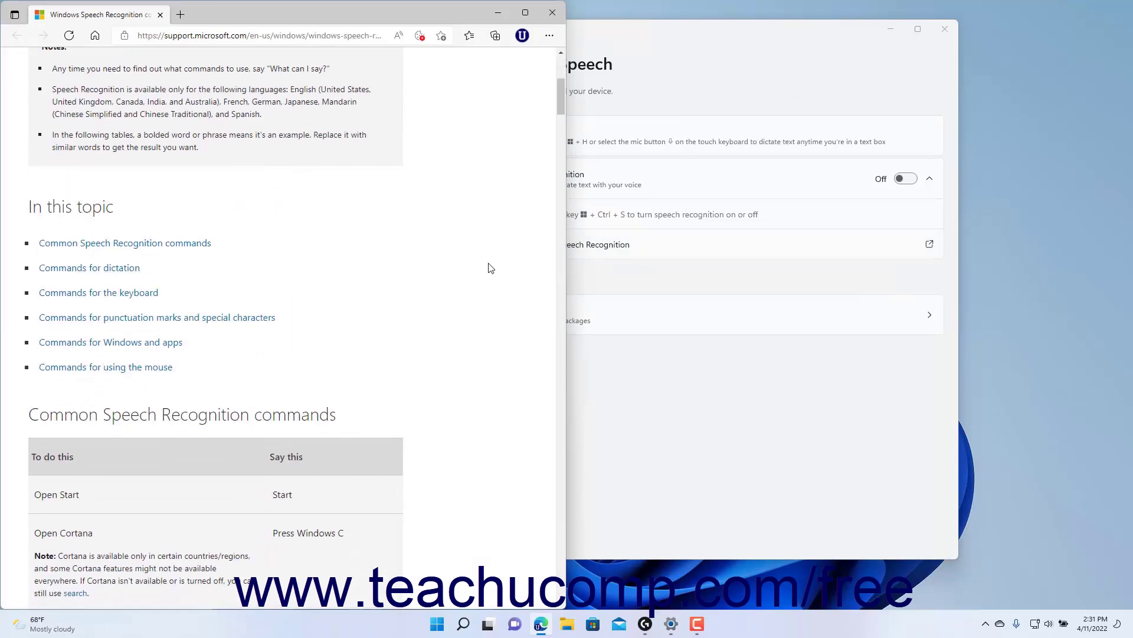
Step: Close the Edge window showing the speech recognition support article
left_click(557, 11)
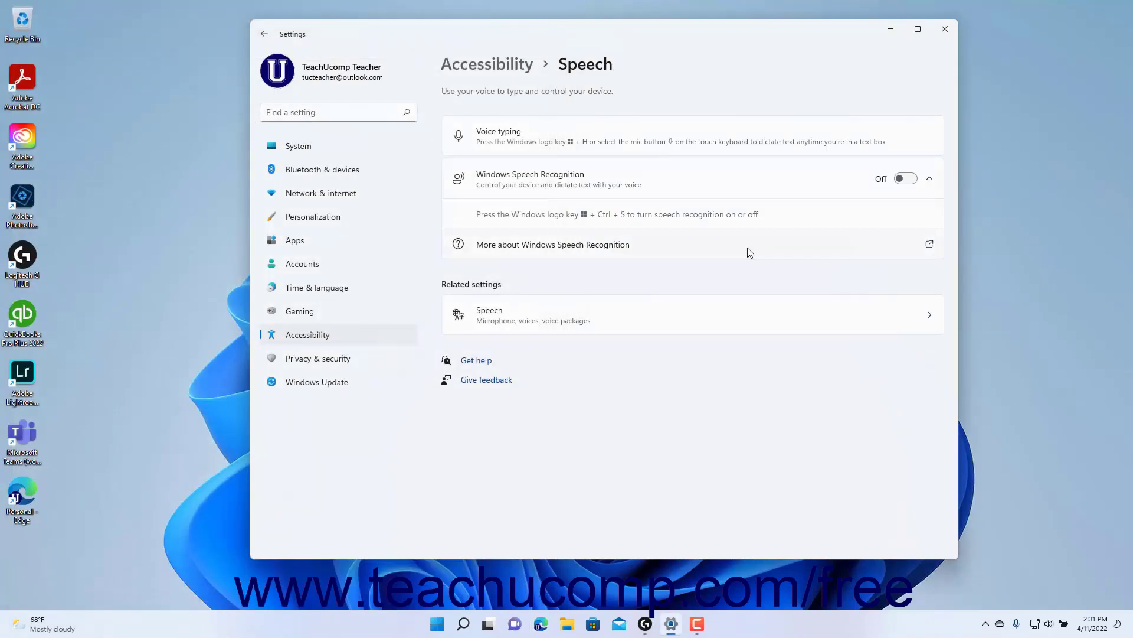